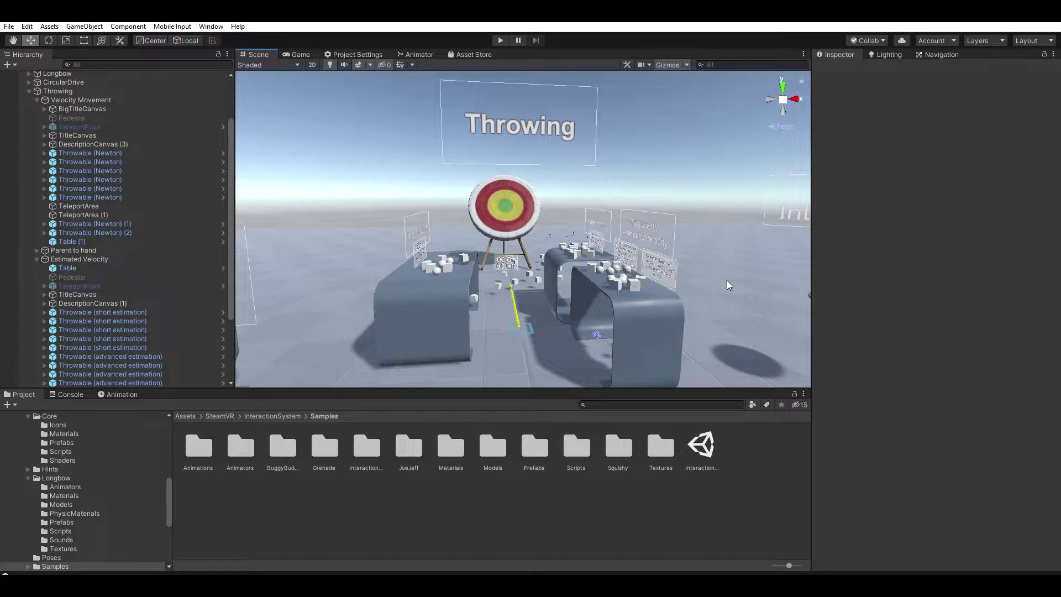
- Enter play mode to try the sample scene's throwing and velocity-estimation demos
{"action": "left_click", "coordinate": [496, 43]}
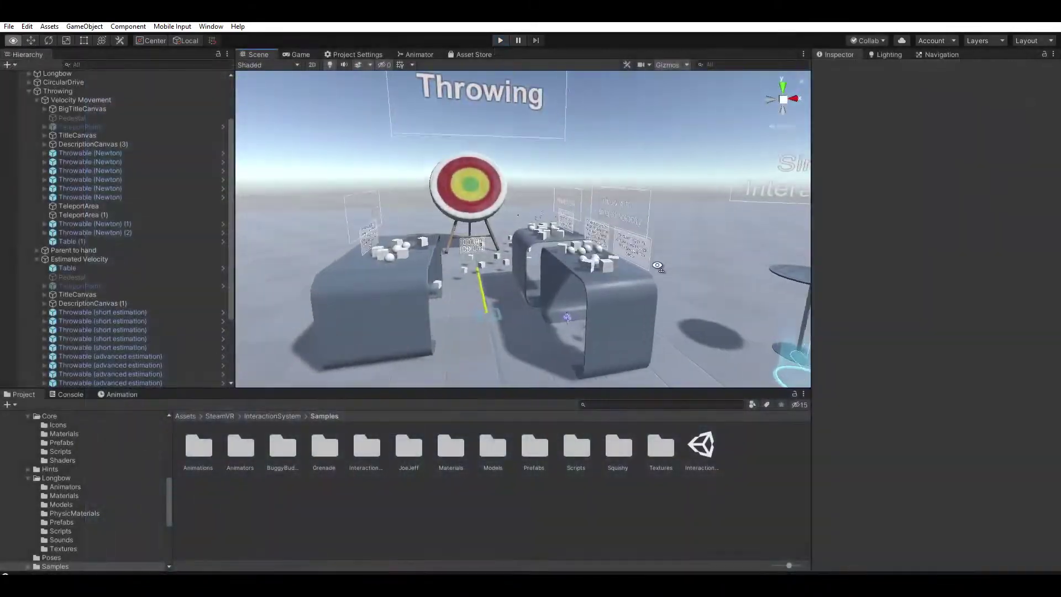
- Fly to the Move with velocity table and open a Throwable (Newton) cube's Attachment Flags list
{"action": "right_click_drag", "start_coordinate": [657, 266], "coordinate": [657, 274]}
{"action": "left_click", "coordinate": [460, 290]}
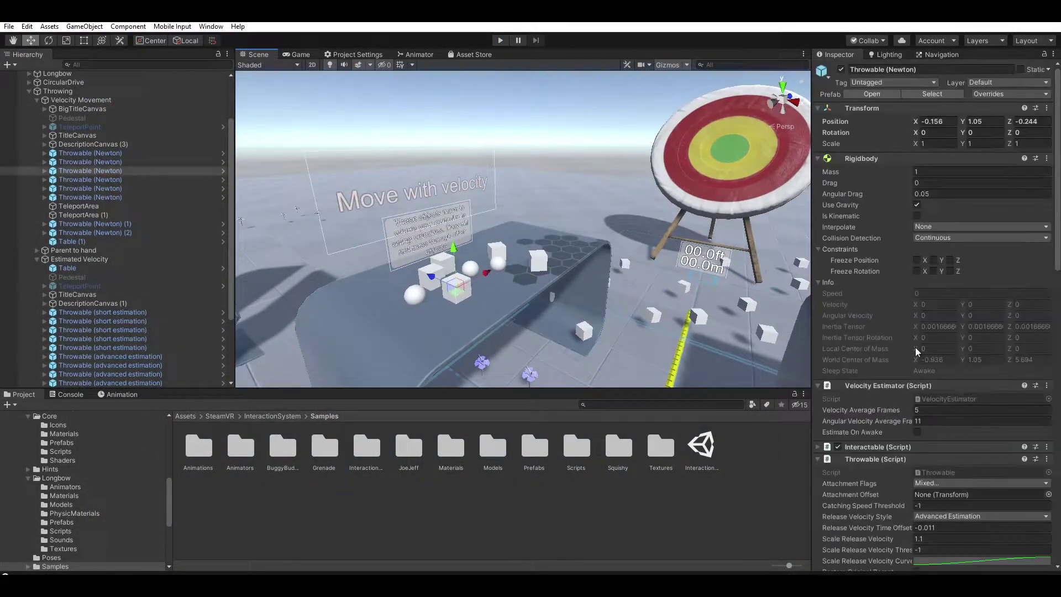
{"action": "scroll", "coordinate": [911, 329], "scroll_direction": "down", "scroll_amount": 5}
{"action": "scroll", "coordinate": [878, 229], "scroll_direction": "down", "scroll_amount": 5}
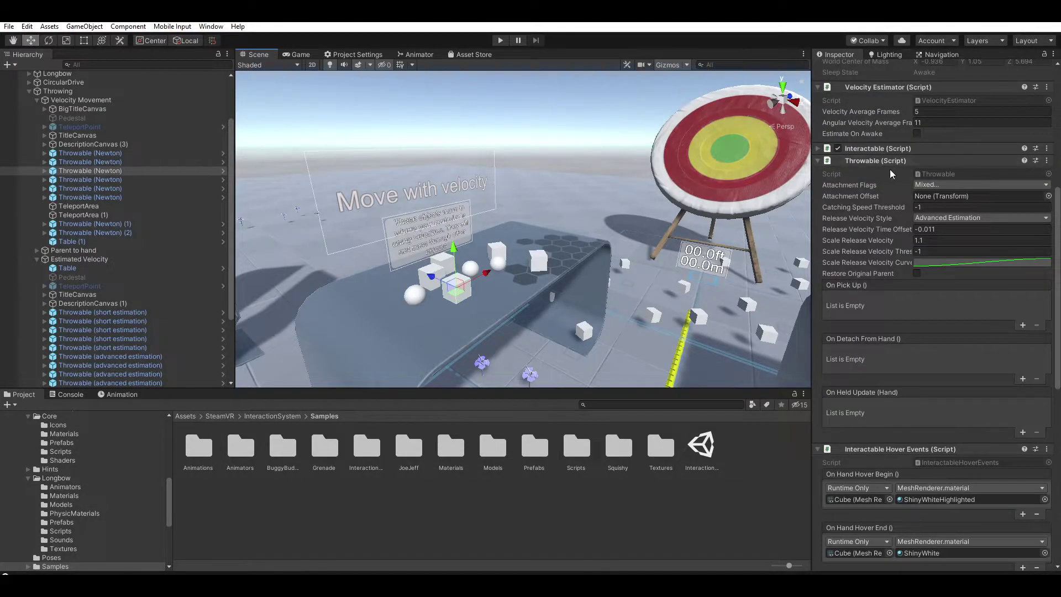
{"action": "left_click", "coordinate": [940, 184]}
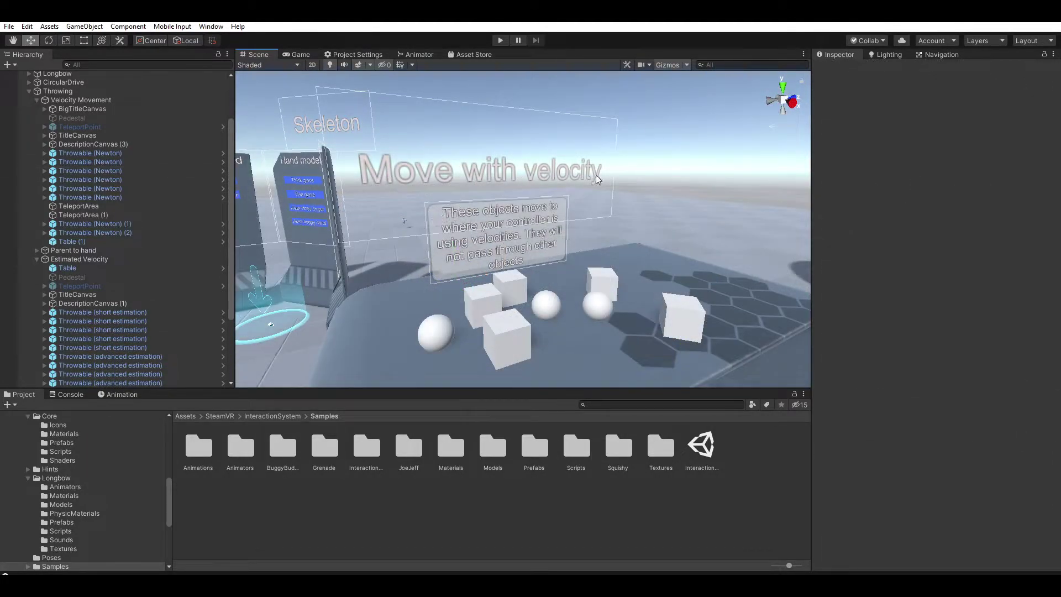
- Select a Throwable (Newton) cube and view its Attachment Flags without changing them
{"action": "left_click", "coordinate": [517, 347]}
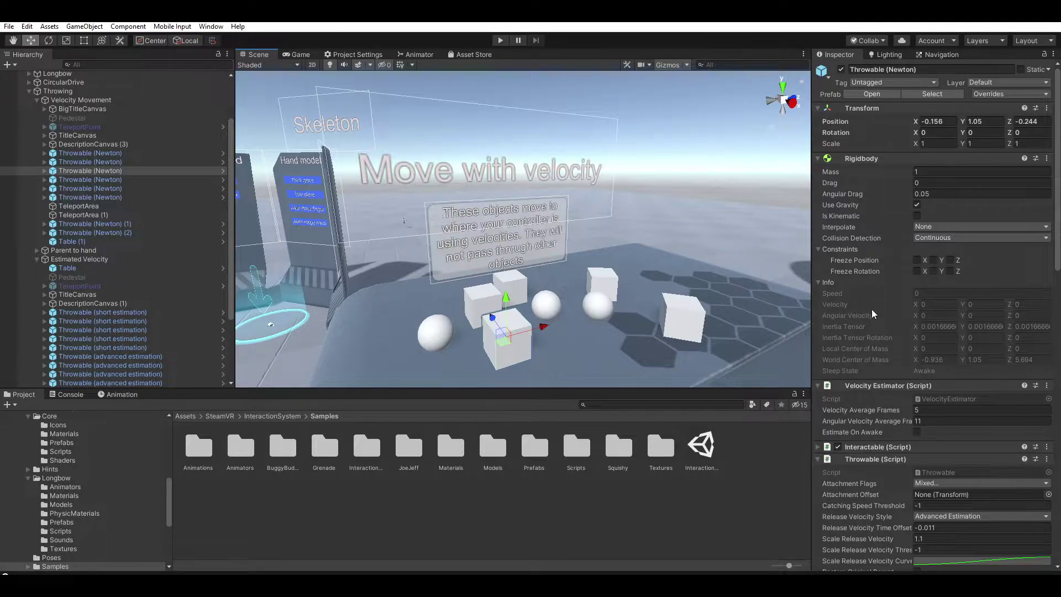
{"action": "scroll", "coordinate": [898, 295], "scroll_direction": "down", "scroll_amount": 5}
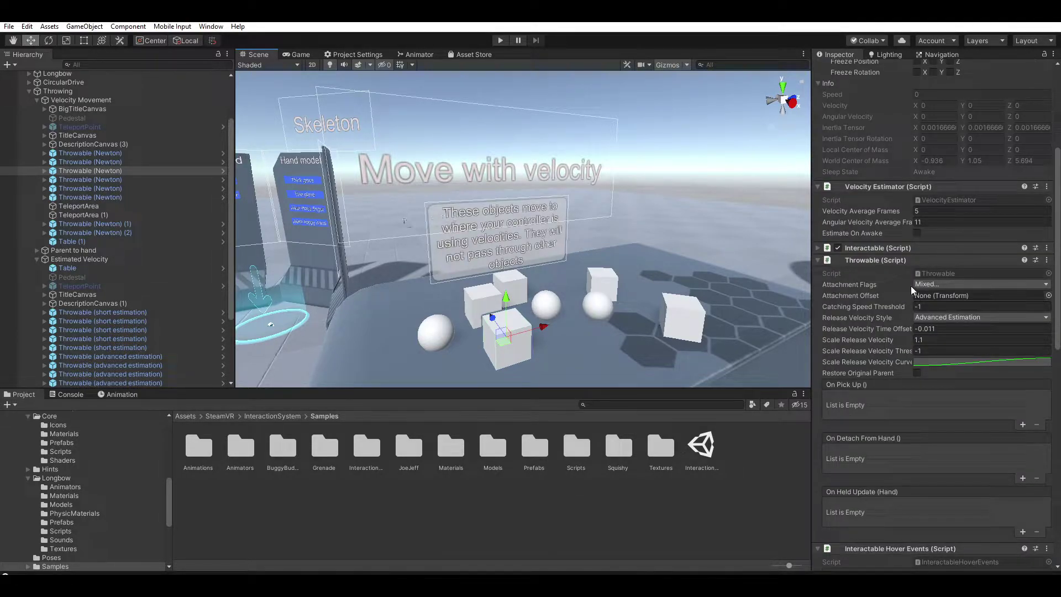
{"action": "left_click", "coordinate": [926, 286]}
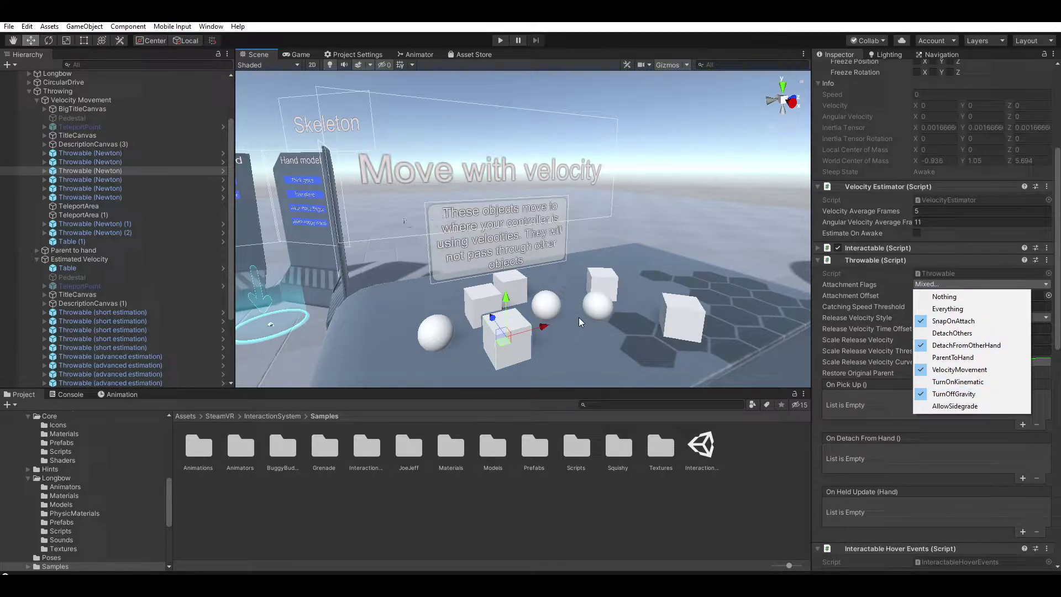
{"action": "left_click", "coordinate": [821, 310]}
- Scroll through the cube's components to its hover events and skeleton poser, then back up
{"action": "scroll", "coordinate": [884, 343], "scroll_direction": "down", "scroll_amount": 10}
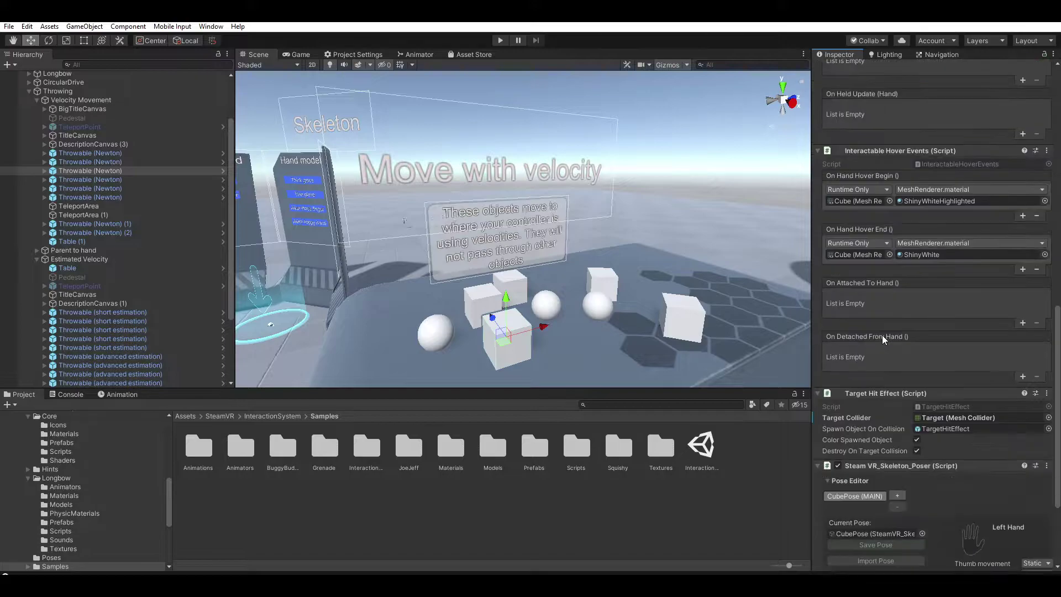
{"action": "scroll", "coordinate": [933, 420], "scroll_direction": "down", "scroll_amount": 5}
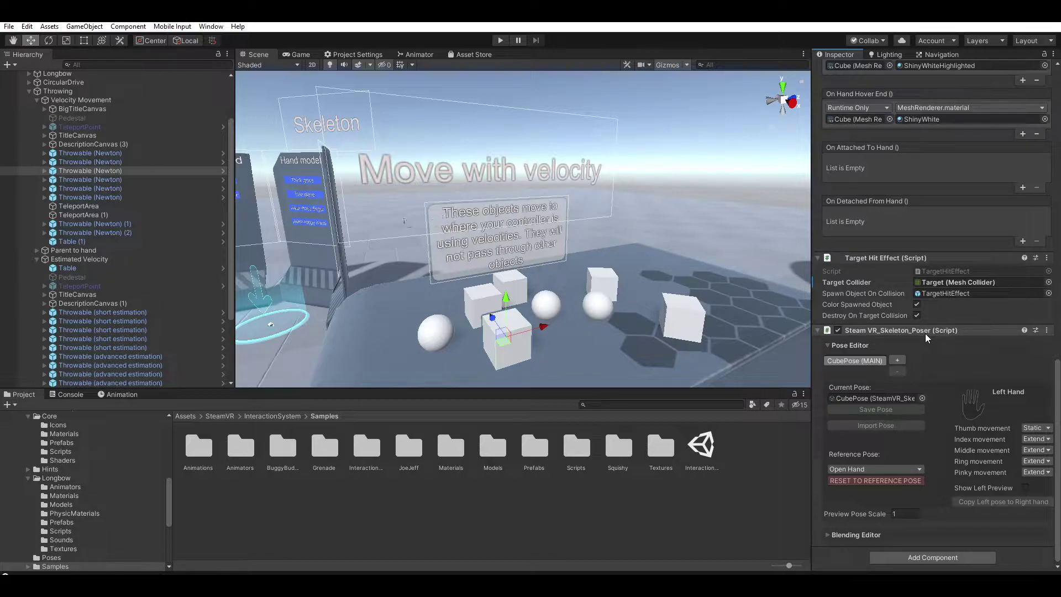
{"action": "scroll", "coordinate": [914, 340], "scroll_direction": "up", "scroll_amount": 3}
{"action": "scroll", "coordinate": [914, 341], "scroll_direction": "up", "scroll_amount": 4}
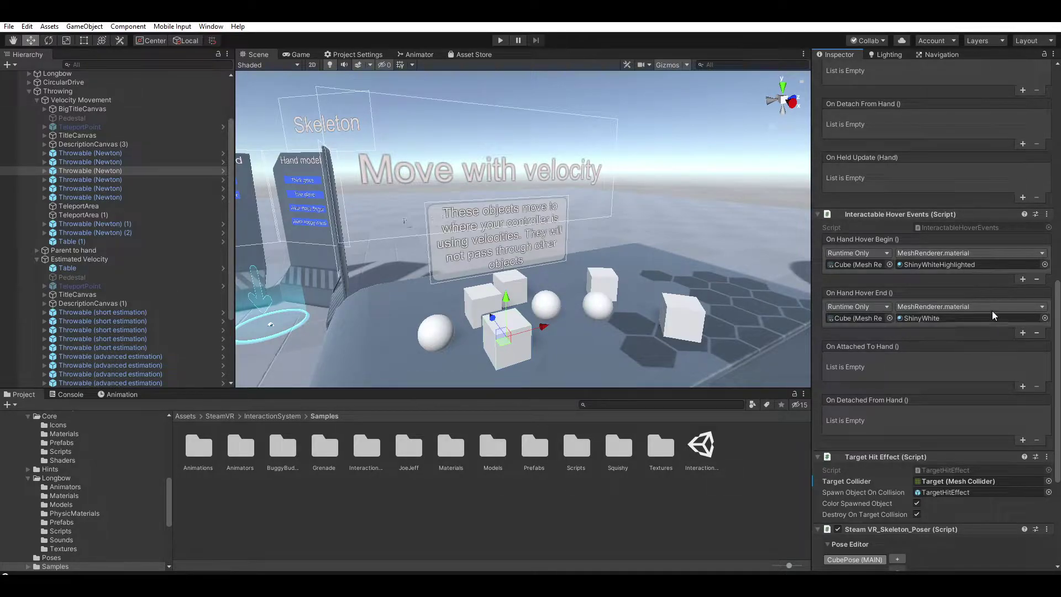
- Orbit and zoom onto the Parent to hand table, rechecking the Attachment Flags list along the way
{"action": "mouse_move", "coordinate": [602, 274]}
{"action": "right_mouse_down"}
{"action": "mouse_move", "coordinate": [643, 272]}
{"action": "mouse_move", "coordinate": [574, 273]}
{"action": "right_mouse_up"}
{"action": "scroll", "coordinate": [883, 270], "scroll_direction": "up", "scroll_amount": 5}
{"action": "scroll", "coordinate": [920, 287], "scroll_direction": "up", "scroll_amount": 5}
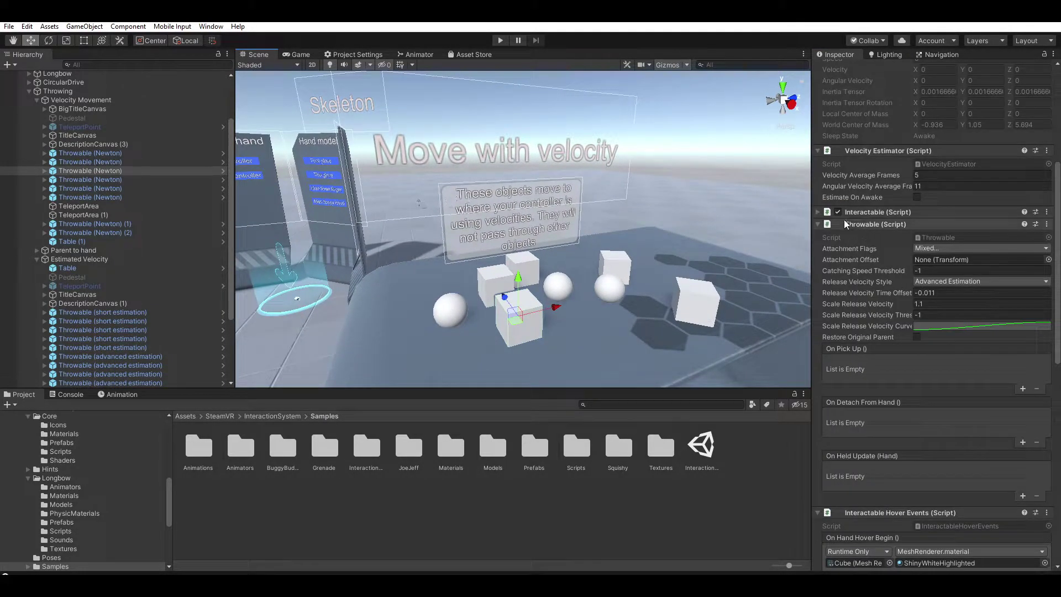
{"action": "left_click", "coordinate": [933, 247]}
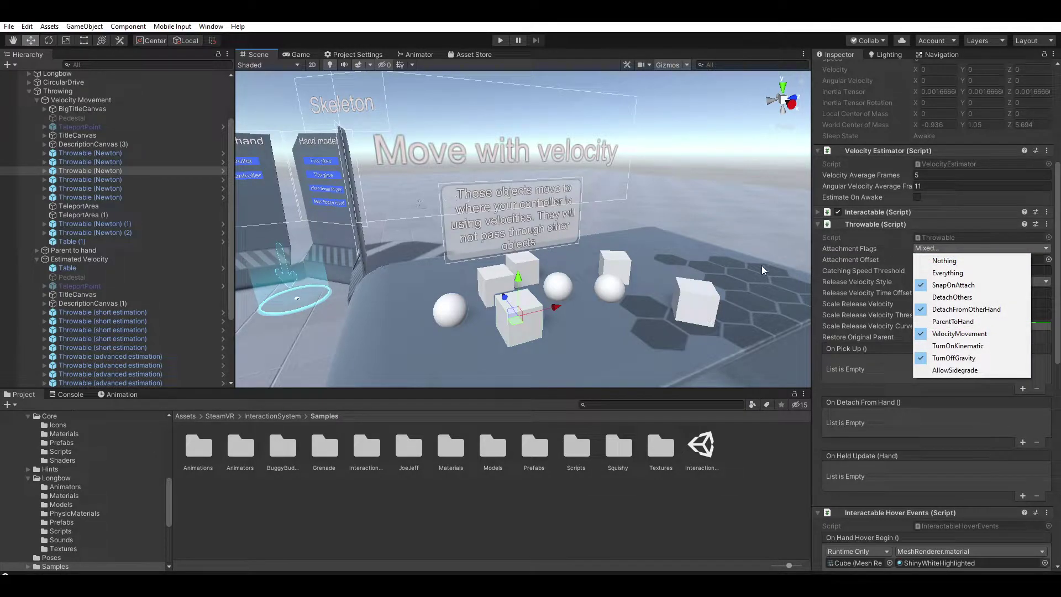
{"action": "left_click", "coordinate": [633, 279]}
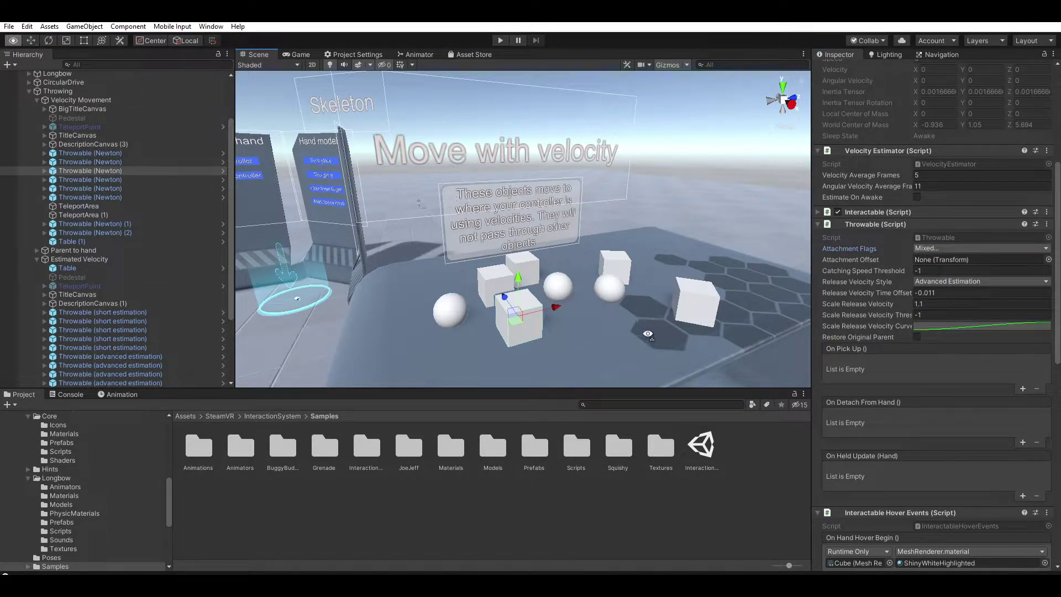
{"action": "left_click", "coordinate": [926, 249]}
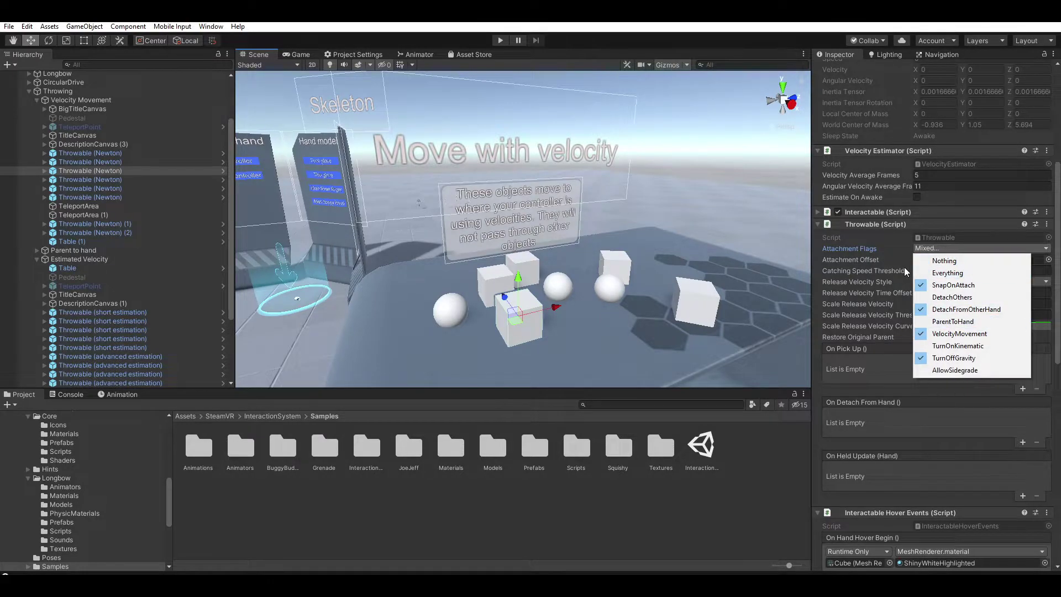
{"action": "mouse_move", "coordinate": [644, 244]}
{"action": "left_mouse_down", "text": "alt"}
{"action": "mouse_move", "coordinate": [622, 276]}
{"action": "mouse_move", "coordinate": [915, 217]}
{"action": "mouse_move", "coordinate": [551, 260]}
{"action": "left_mouse_up", "text": "alt"}
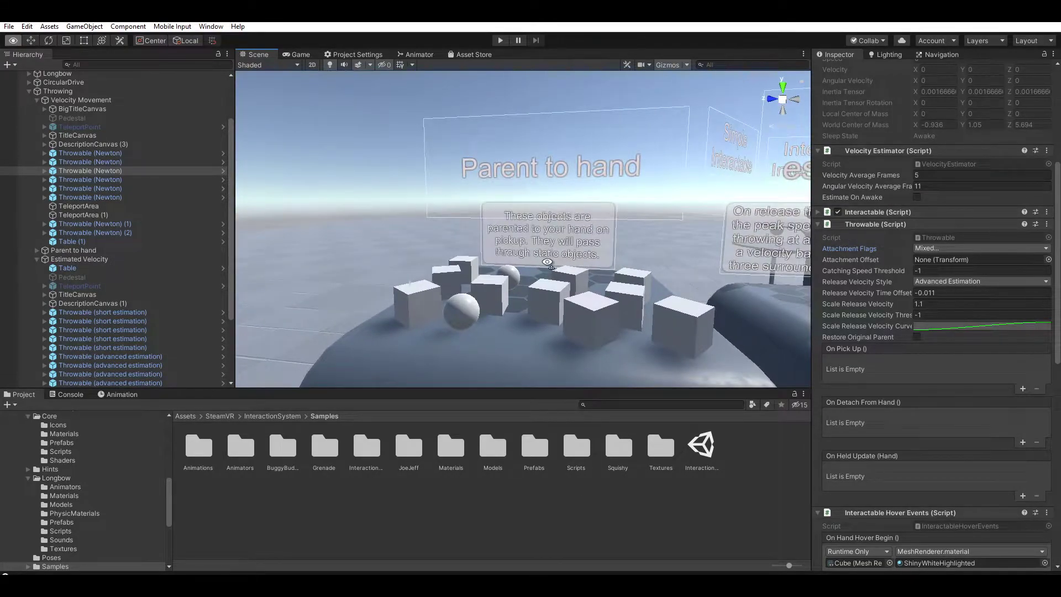
{"action": "scroll", "coordinate": [551, 227], "scroll_direction": "up", "scroll_amount": 3}
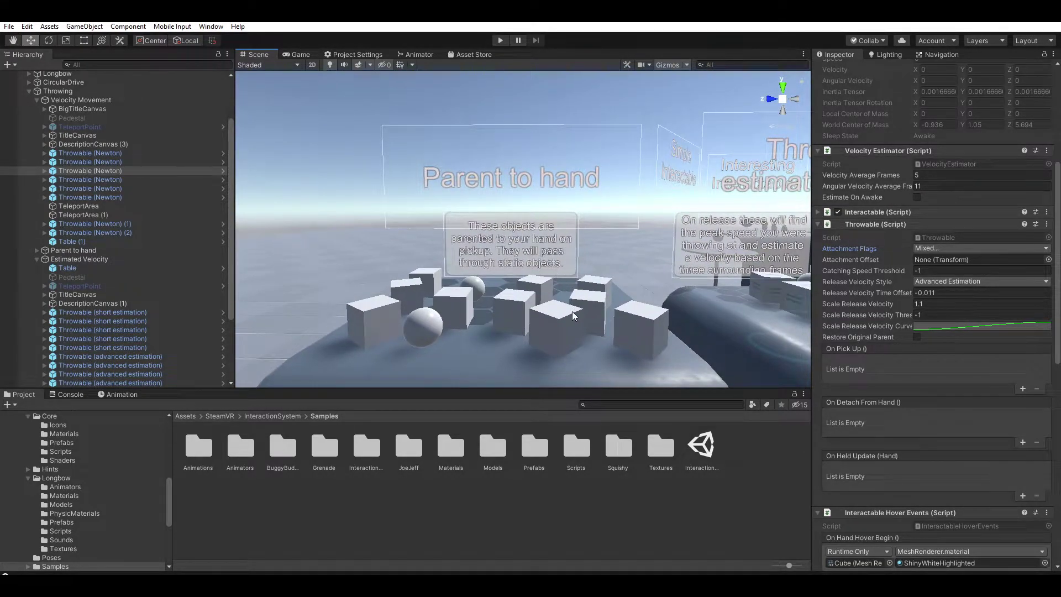
- Select a Parent to hand cube and view its flags: SnapOnAttach, DetachFromOtherHand, ParentToHand, TurnOnKinematic
{"action": "left_click", "coordinate": [562, 327]}
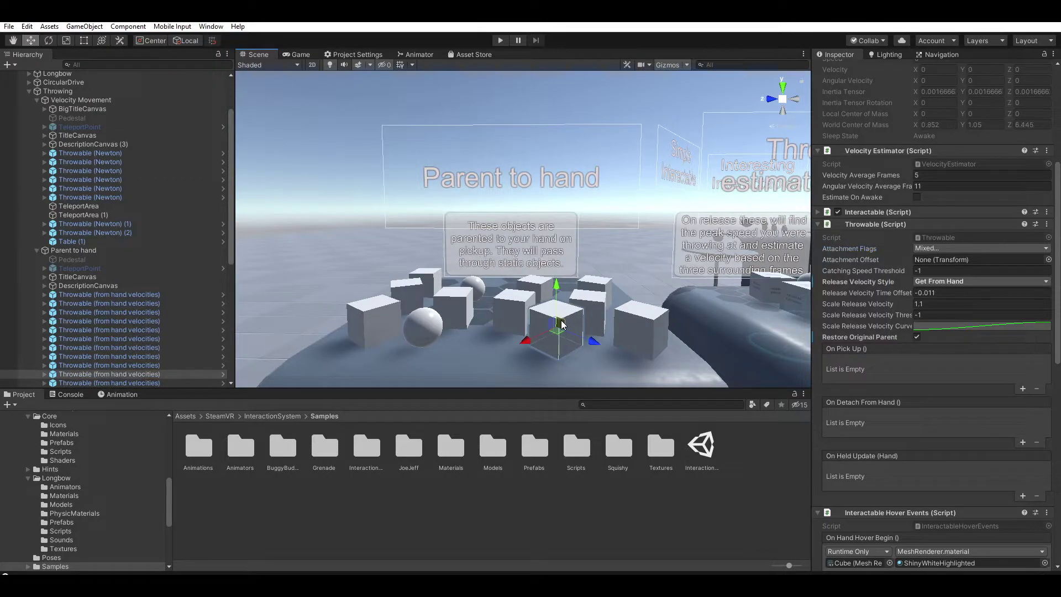
{"action": "left_click", "coordinate": [946, 247]}
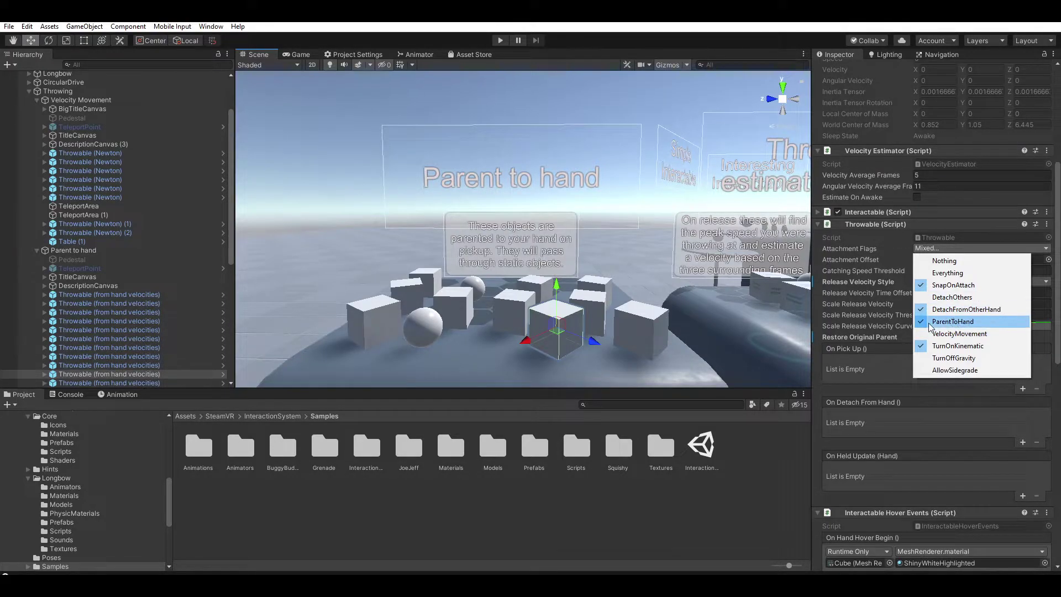
- Collapse the Throwing group, expand Player > SteamVRObjects, and select RightHand in the Hierarchy
{"action": "left_click", "coordinate": [28, 91]}
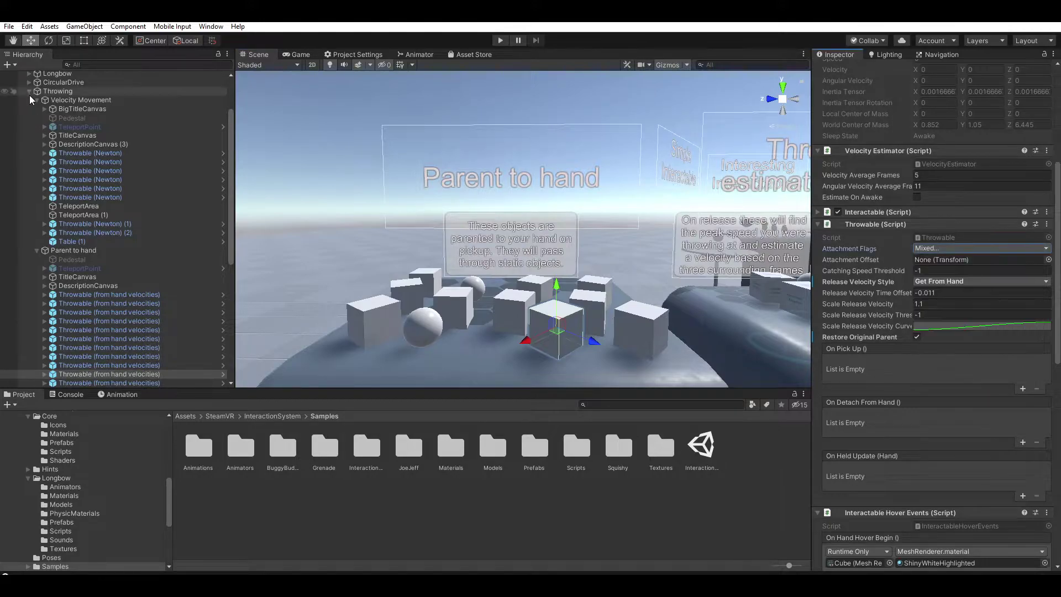
{"action": "left_click", "coordinate": [29, 91]}
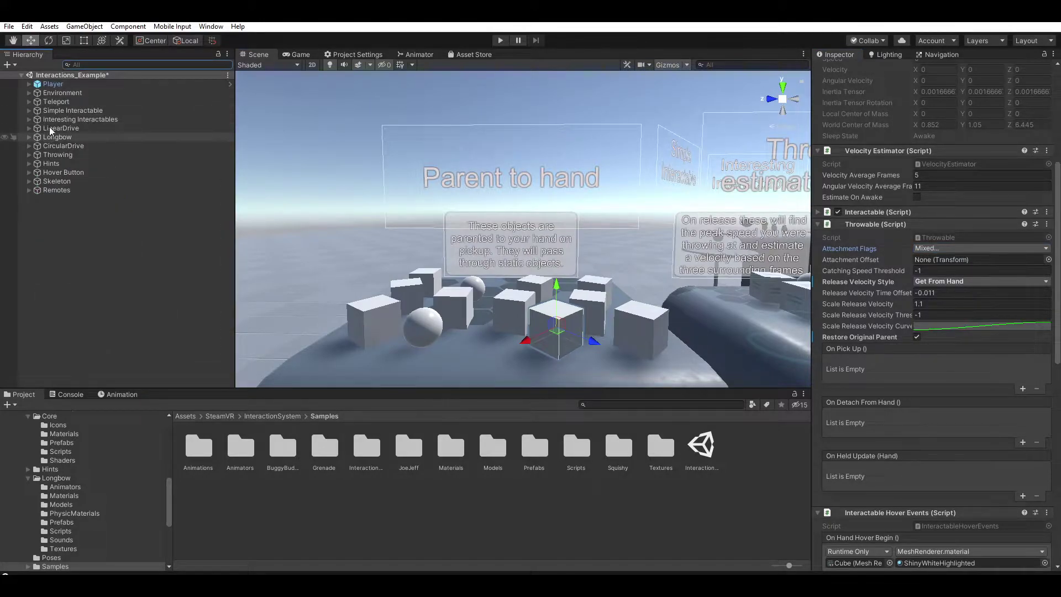
{"action": "left_click", "coordinate": [28, 84]}
{"action": "left_click", "coordinate": [37, 93]}
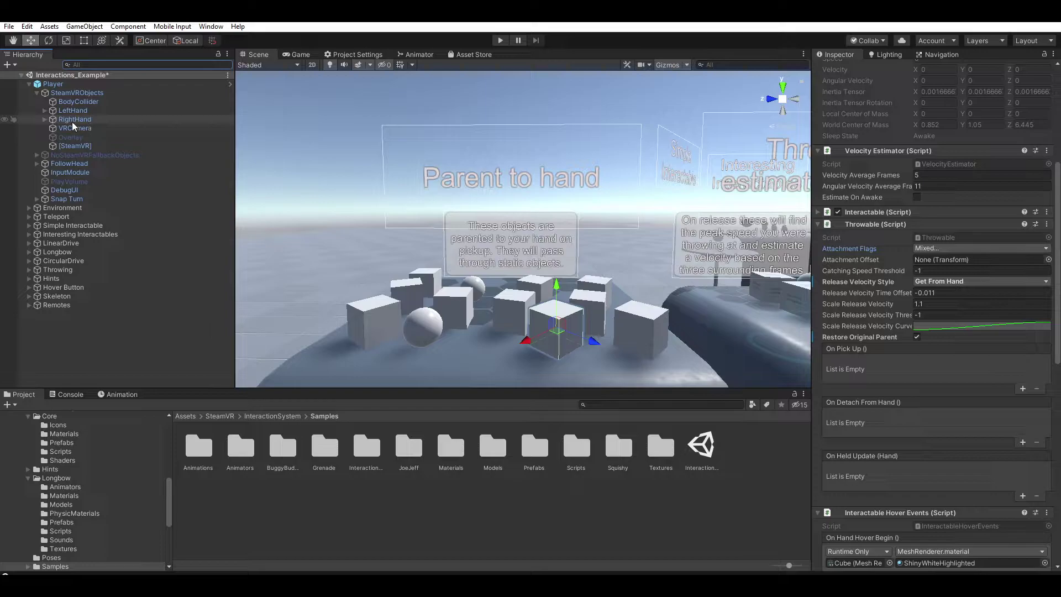
{"action": "left_click", "coordinate": [72, 119]}
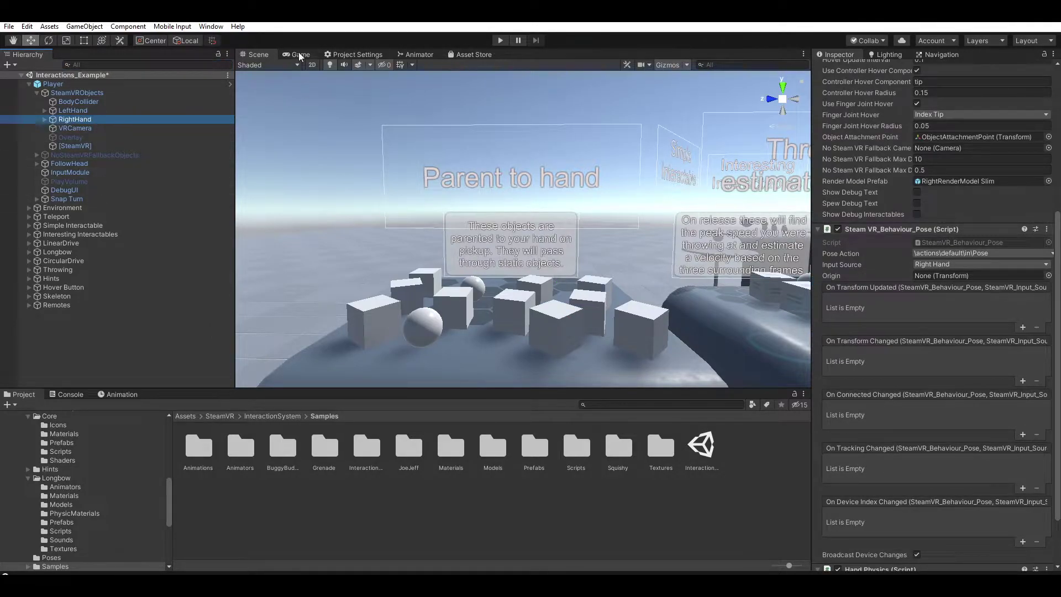
- Dock the Game view beside Scene, play, and expand the Throwable held under RightHand
{"action": "left_click_drag", "start_coordinate": [300, 56], "coordinate": [727, 288]}
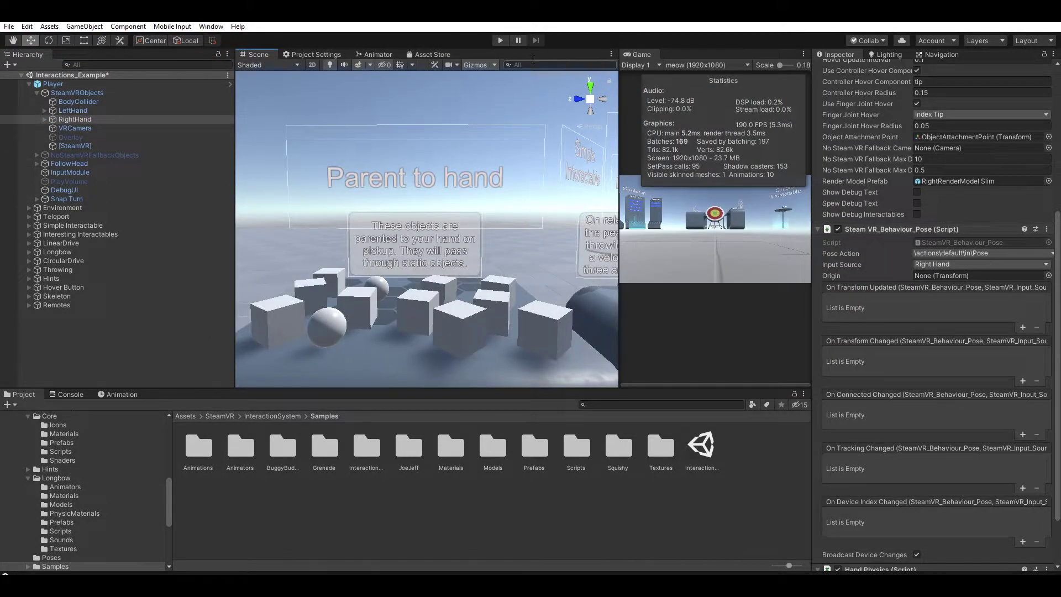
{"action": "left_click", "coordinate": [499, 41]}
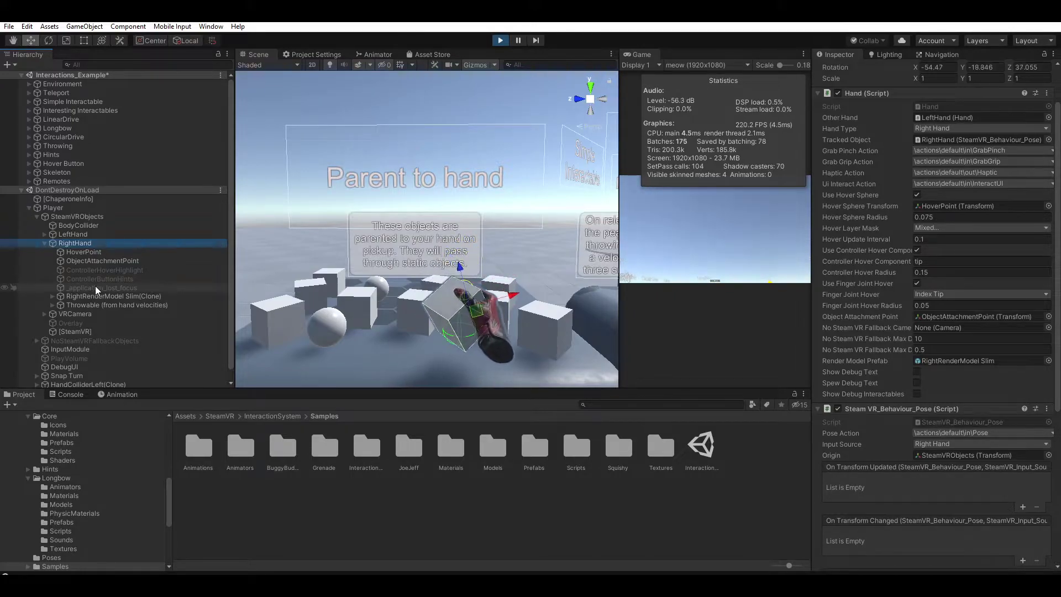
{"action": "left_click", "coordinate": [158, 305]}
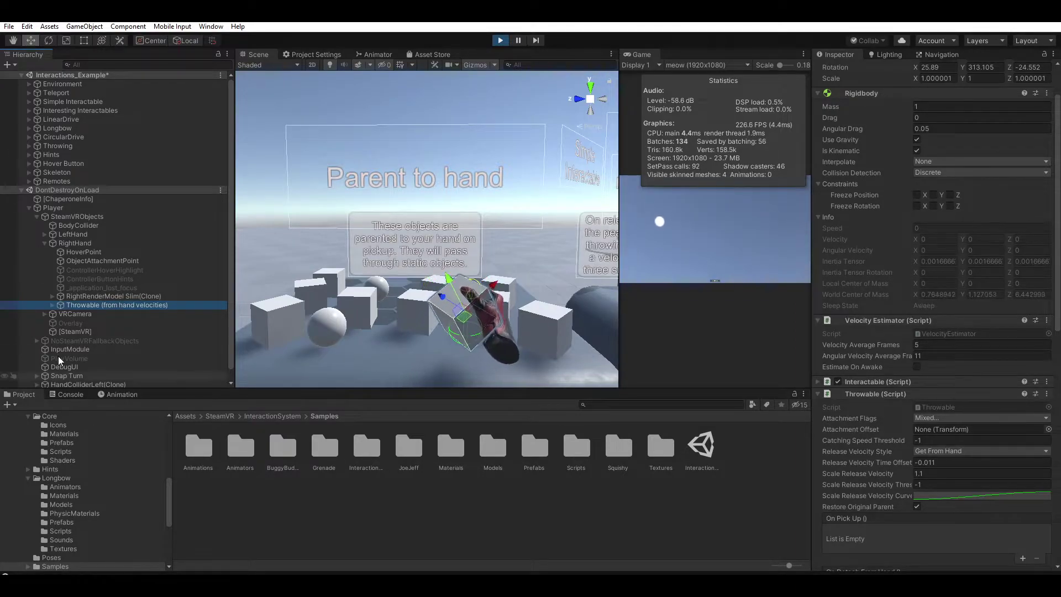
{"action": "left_click", "coordinate": [54, 305]}
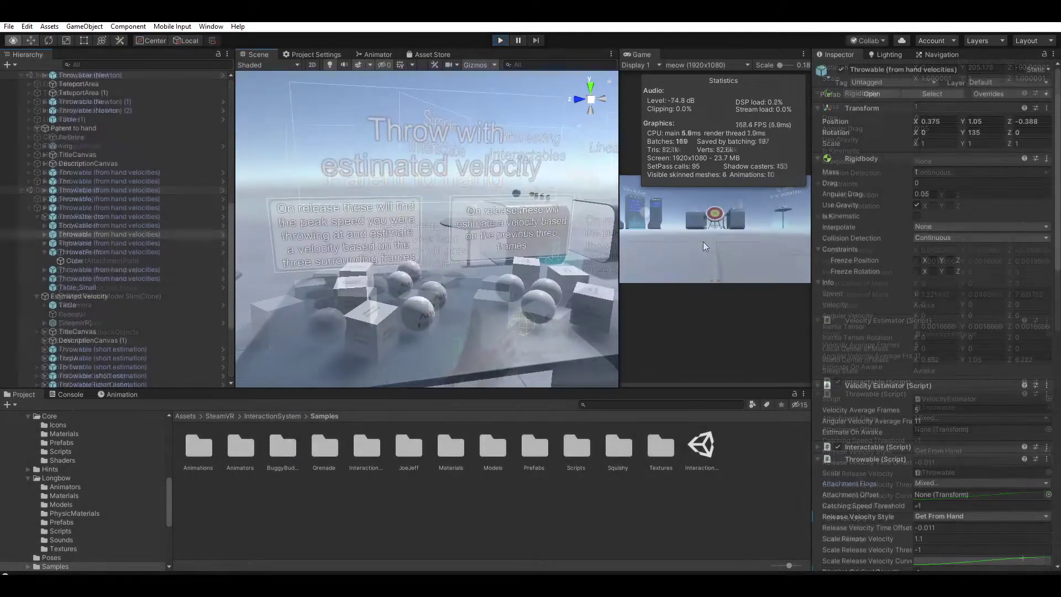
{"action": "left_click", "coordinate": [420, 317]}
{"action": "scroll", "coordinate": [903, 440], "scroll_direction": "down", "scroll_amount": 5}
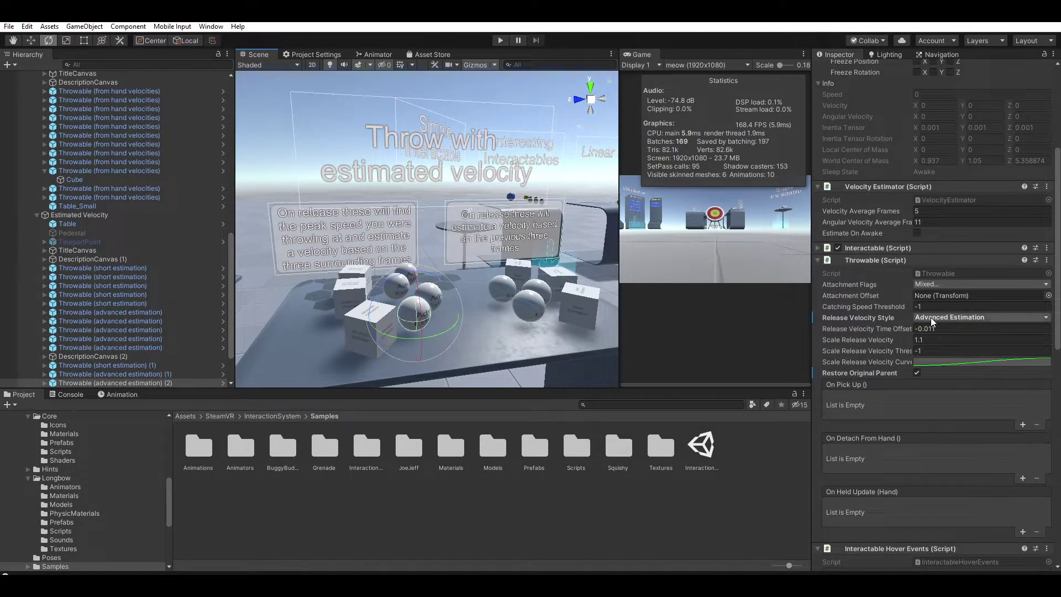
{"action": "left_click", "coordinate": [947, 318]}
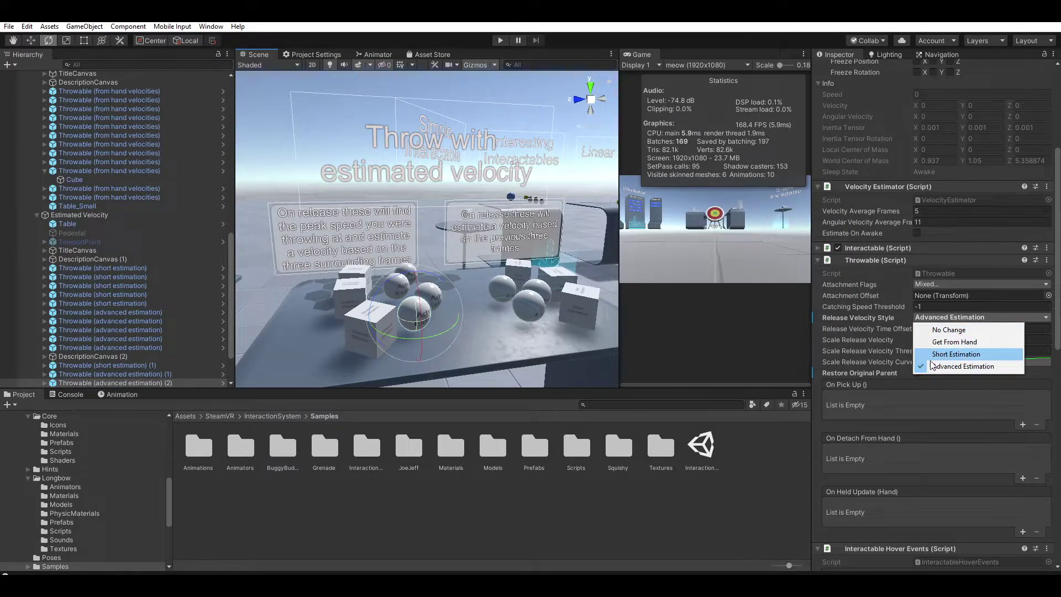
{"action": "left_click", "coordinate": [550, 273]}
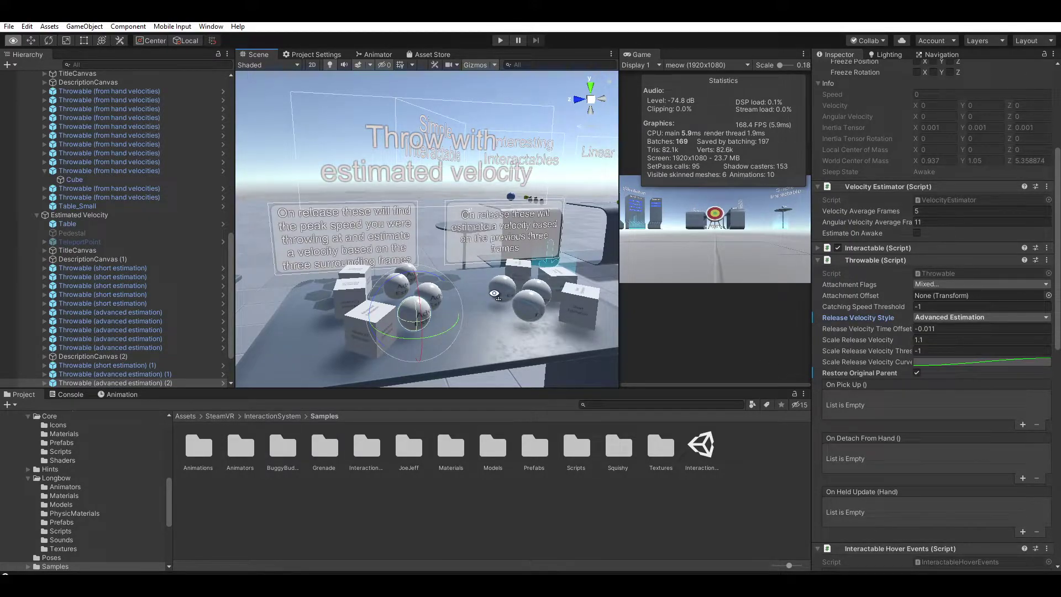
{"action": "left_click", "coordinate": [504, 254]}
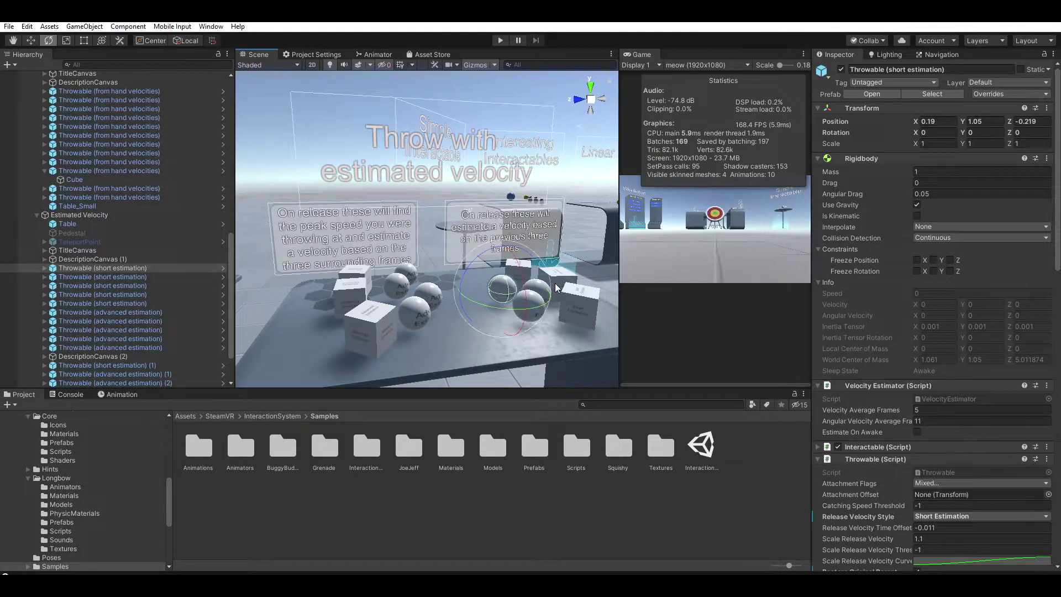
{"action": "key", "text": "w"}
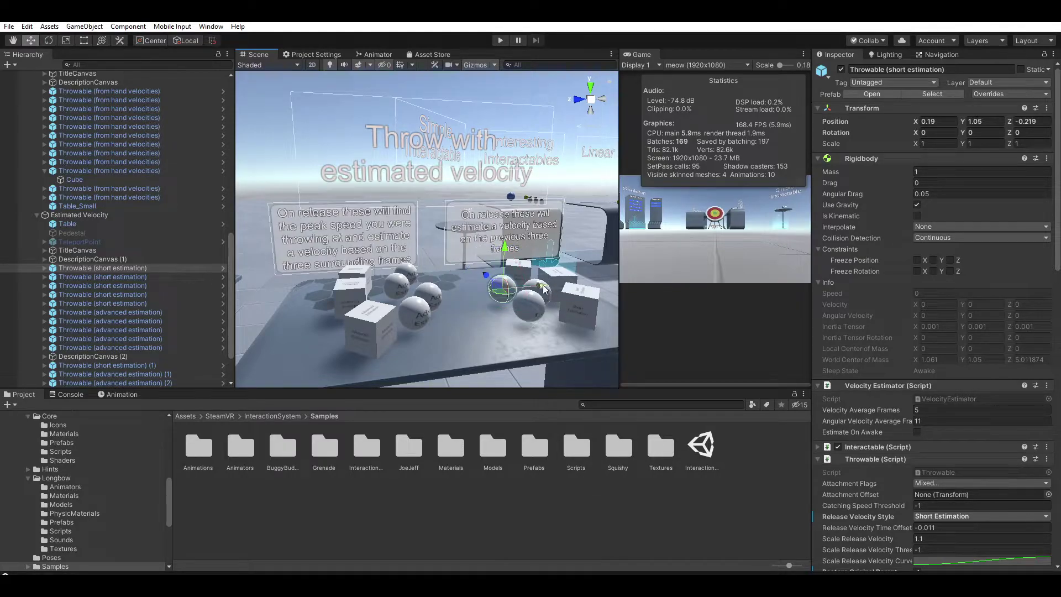
{"action": "left_click", "coordinate": [420, 314]}
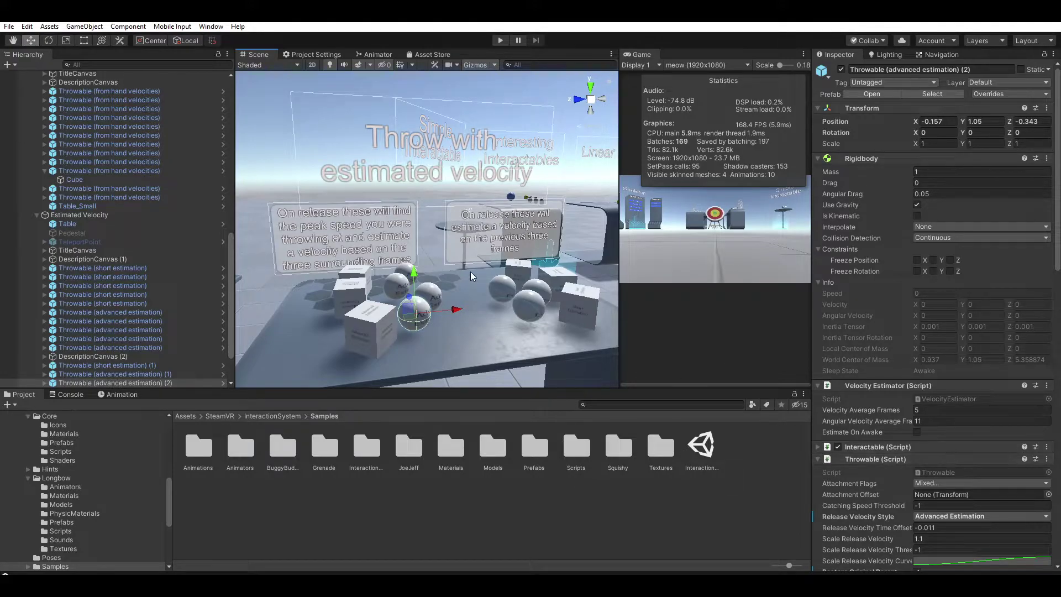
{"action": "left_click_drag", "start_coordinate": [498, 276], "coordinate": [552, 298], "text": "alt"}
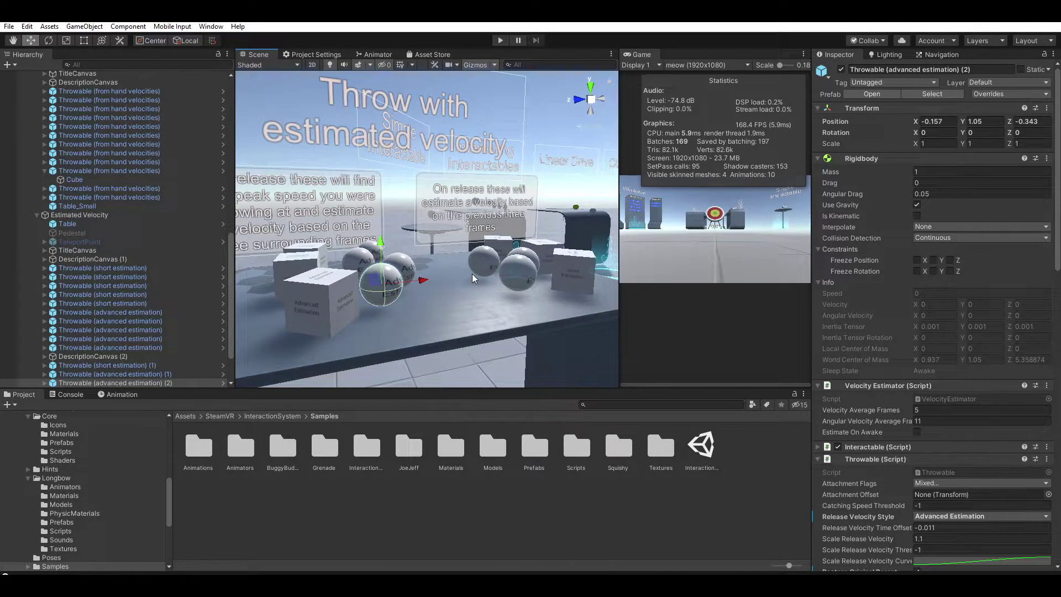
{"action": "left_click", "coordinate": [486, 268]}
{"action": "left_click_drag", "start_coordinate": [486, 267], "coordinate": [469, 191], "text": "alt"}
- Create a test cube, drag it off the table, and delete it
{"action": "left_click", "coordinate": [84, 26]}
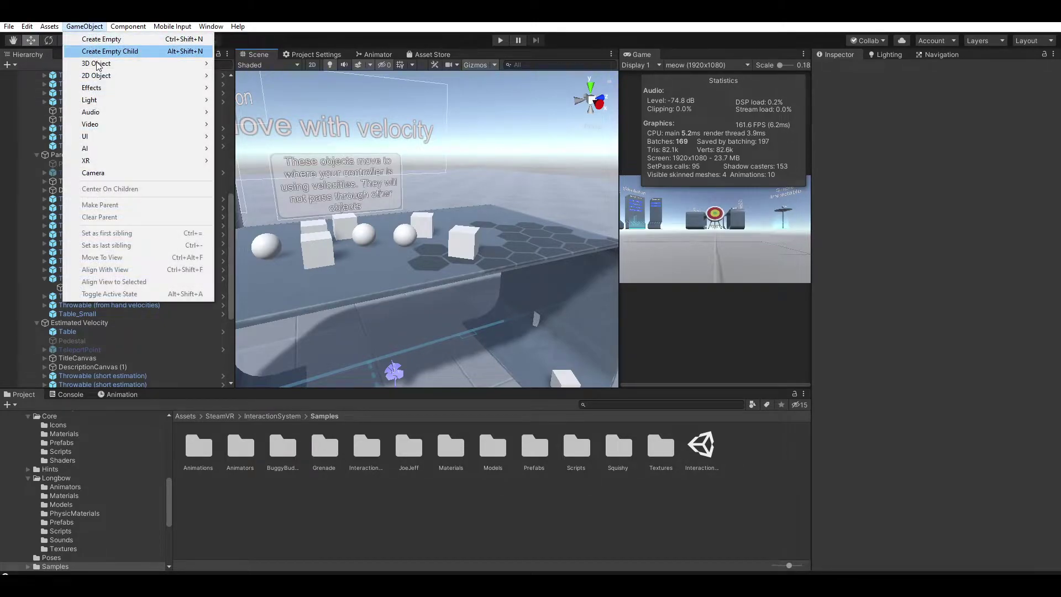
{"action": "mouse_move", "coordinate": [99, 63]}
{"action": "left_click", "coordinate": [233, 63]}
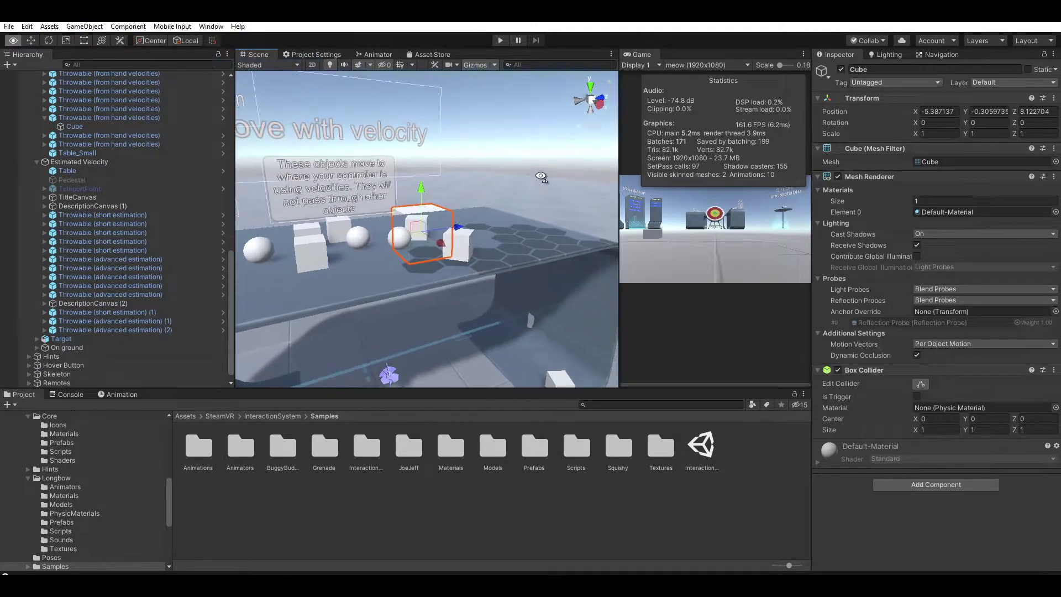
{"action": "left_click_drag", "start_coordinate": [425, 235], "coordinate": [510, 279]}
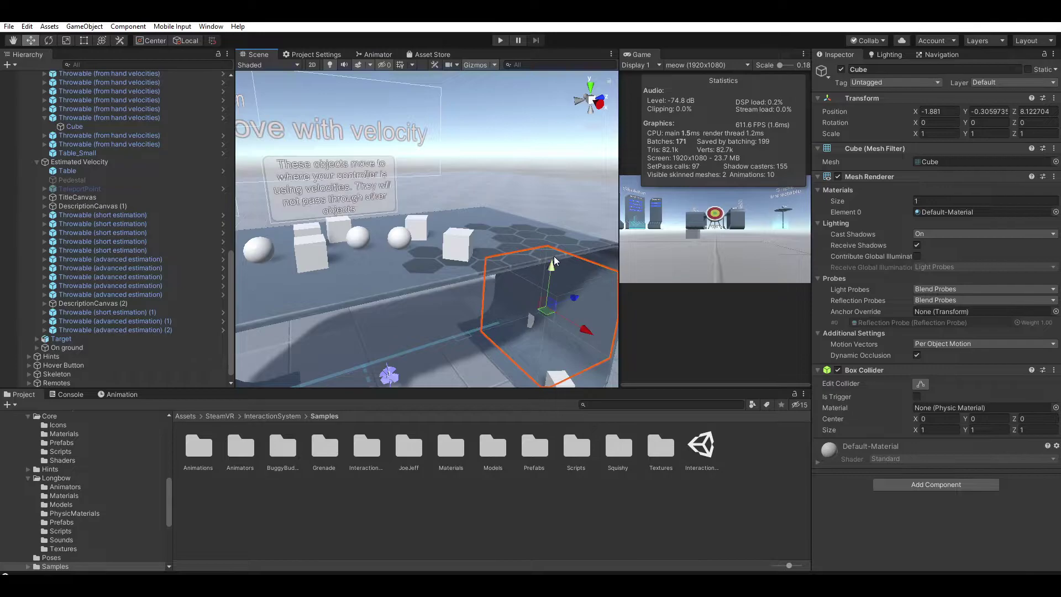
{"action": "key", "text": "Delete"}
- Add a cylinder, place it above the Move with velocity table, and scale it to about 0.22
{"action": "left_click", "coordinate": [84, 26]}
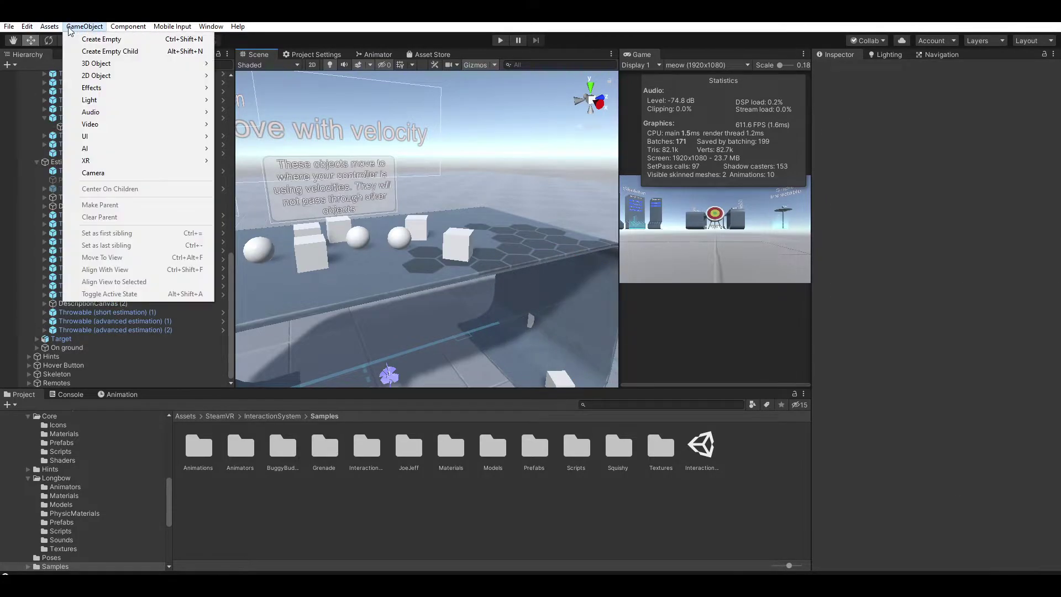
{"action": "mouse_move", "coordinate": [98, 63]}
{"action": "left_click", "coordinate": [238, 99]}
{"action": "mouse_move", "coordinate": [419, 216]}
{"action": "left_mouse_down", "text": "alt"}
{"action": "mouse_move", "coordinate": [381, 199]}
{"action": "mouse_move", "coordinate": [477, 252]}
{"action": "left_mouse_up", "text": "alt"}
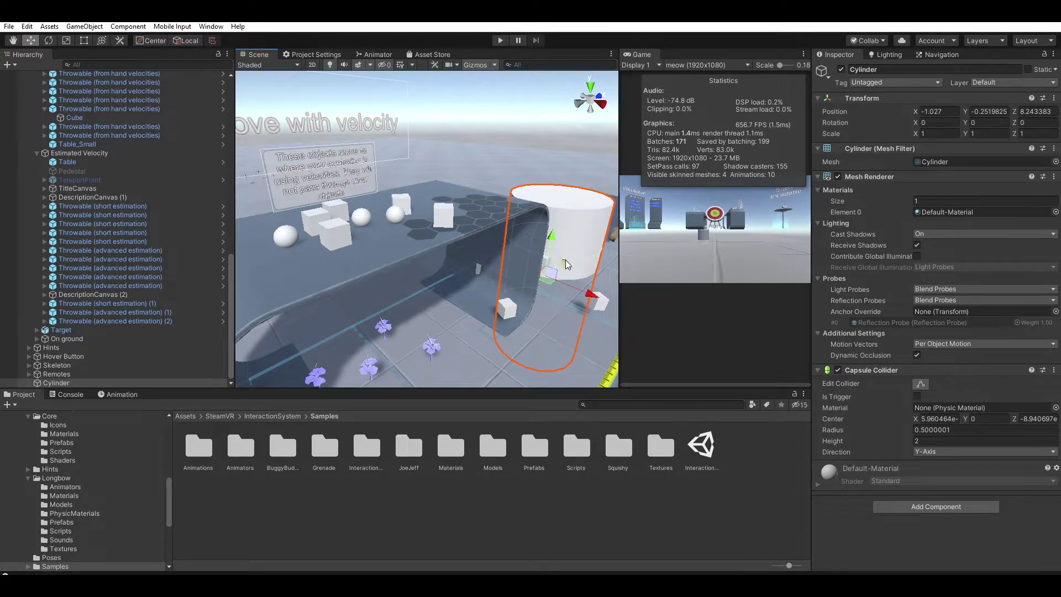
{"action": "mouse_move", "coordinate": [565, 259]}
{"action": "left_mouse_down"}
{"action": "mouse_move", "coordinate": [452, 171]}
{"action": "mouse_move", "coordinate": [510, 191]}
{"action": "mouse_move", "coordinate": [465, 162]}
{"action": "mouse_move", "coordinate": [522, 176]}
{"action": "mouse_move", "coordinate": [273, 186]}
{"action": "mouse_move", "coordinate": [447, 223]}
{"action": "mouse_move", "coordinate": [373, 209]}
{"action": "left_mouse_up"}
{"action": "key", "text": "r"}
{"action": "key", "text": "w"}
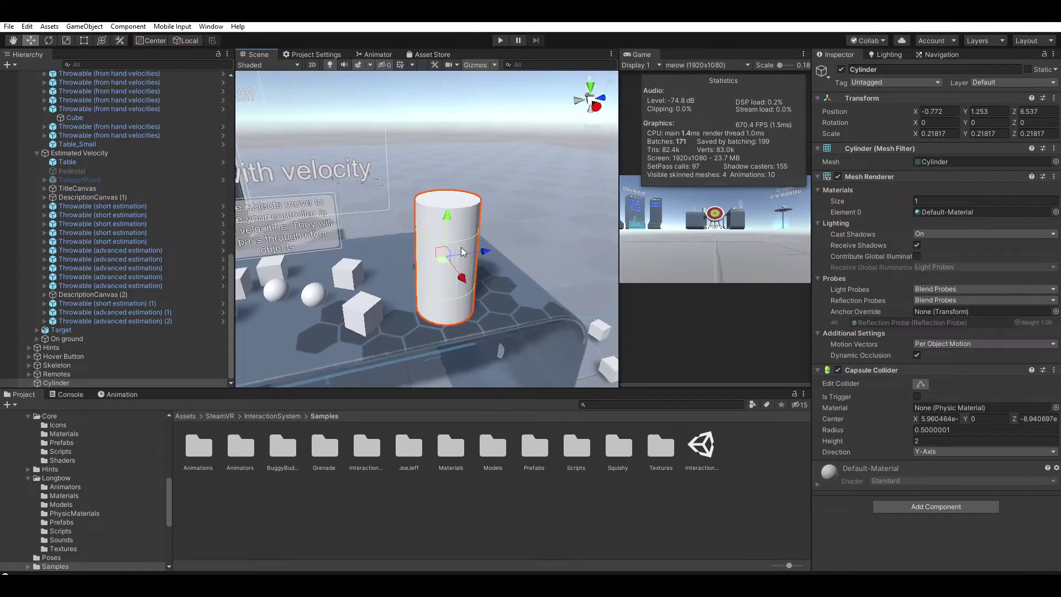
- Add the Throwable component to the cylinder via a 'thr' component search
{"action": "left_click_drag", "start_coordinate": [418, 250], "coordinate": [440, 258], "text": "alt"}
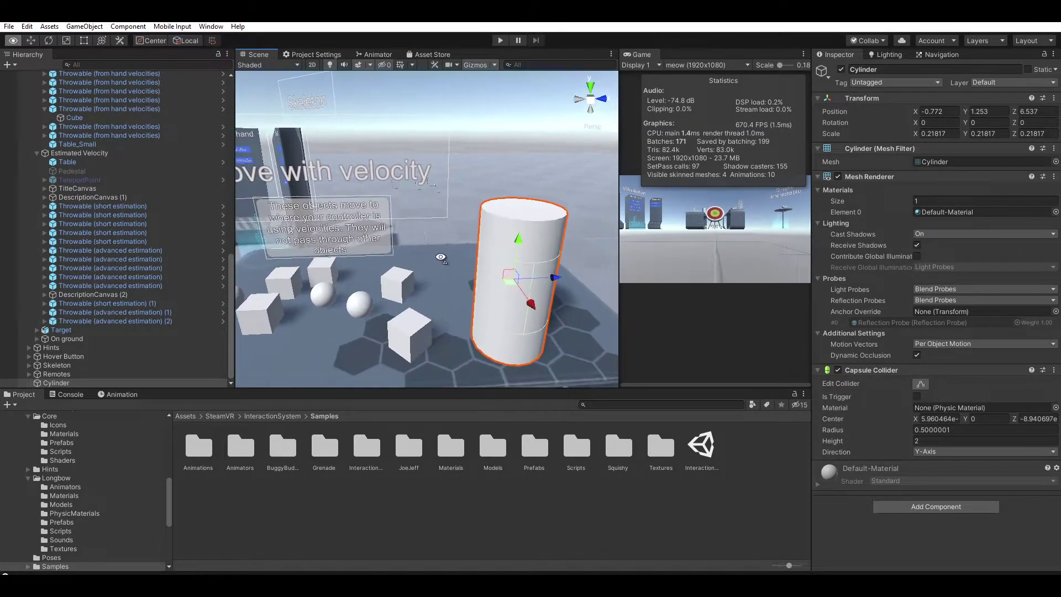
{"action": "left_click", "coordinate": [895, 510]}
{"action": "type", "text": "thr"}
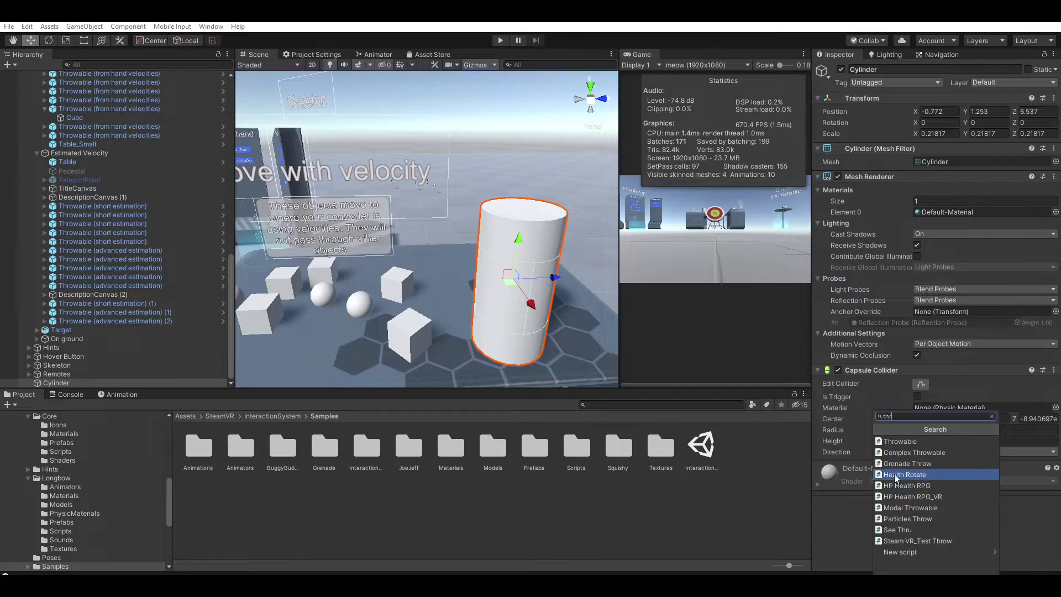
{"action": "left_click", "coordinate": [901, 443]}
- Set flags: ParentToHand and TurnOnKinematic off, VelocityMovement toggled, TurnOffGravity on
{"action": "scroll", "coordinate": [891, 399], "scroll_direction": "down", "scroll_amount": 5}
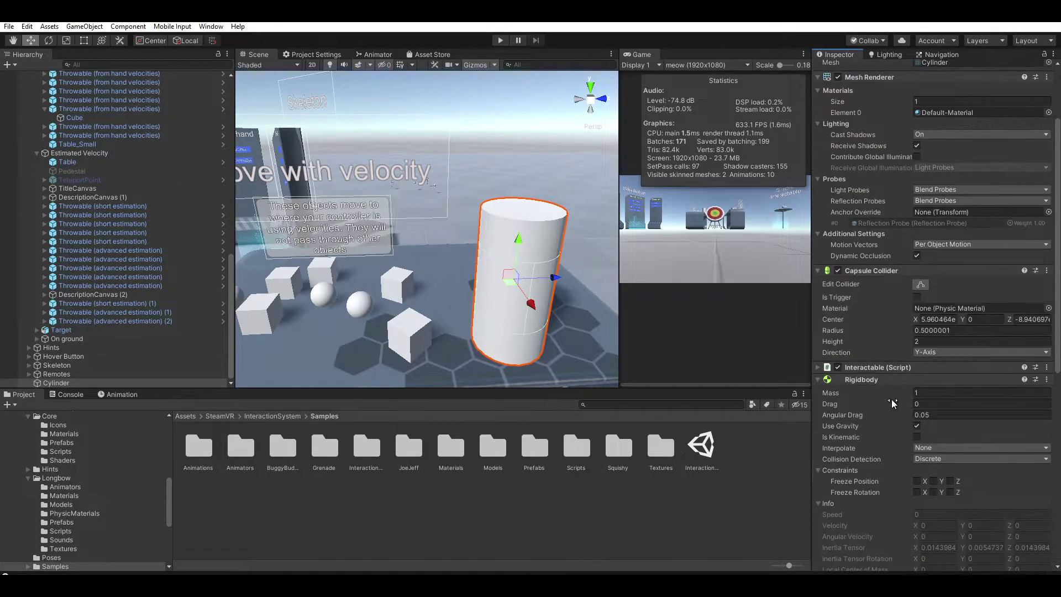
{"action": "scroll", "coordinate": [864, 358], "scroll_direction": "down", "scroll_amount": 5}
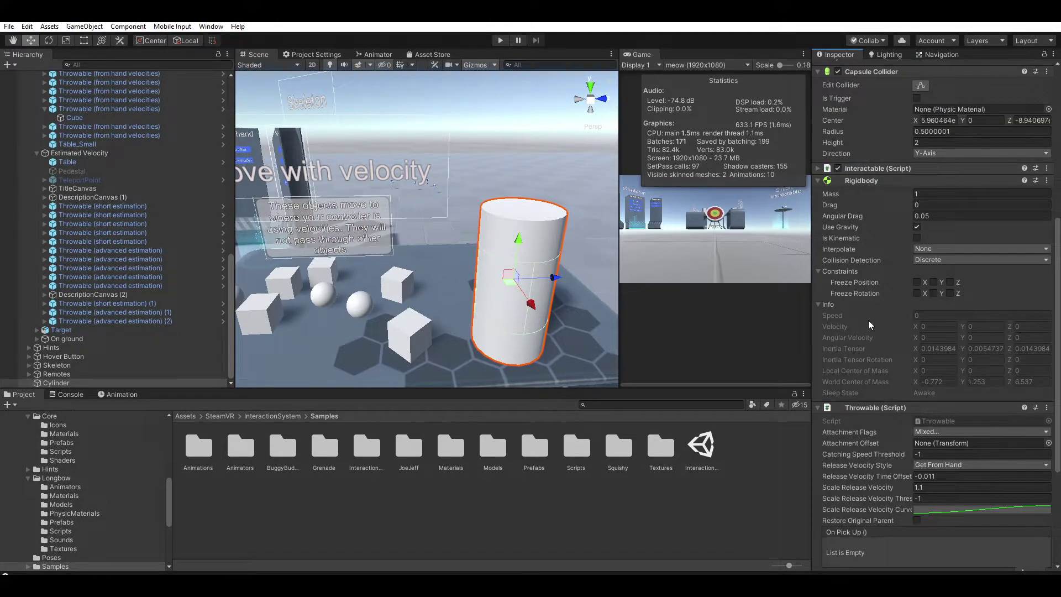
{"action": "scroll", "coordinate": [891, 360], "scroll_direction": "down", "scroll_amount": 5}
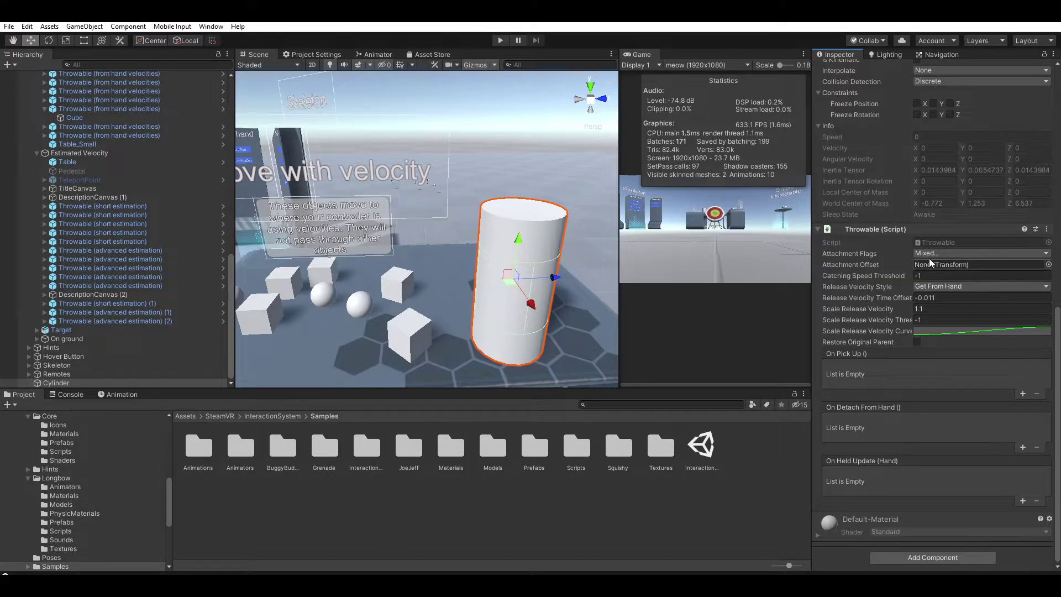
{"action": "left_click", "coordinate": [926, 253]}
{"action": "left_click", "coordinate": [934, 327]}
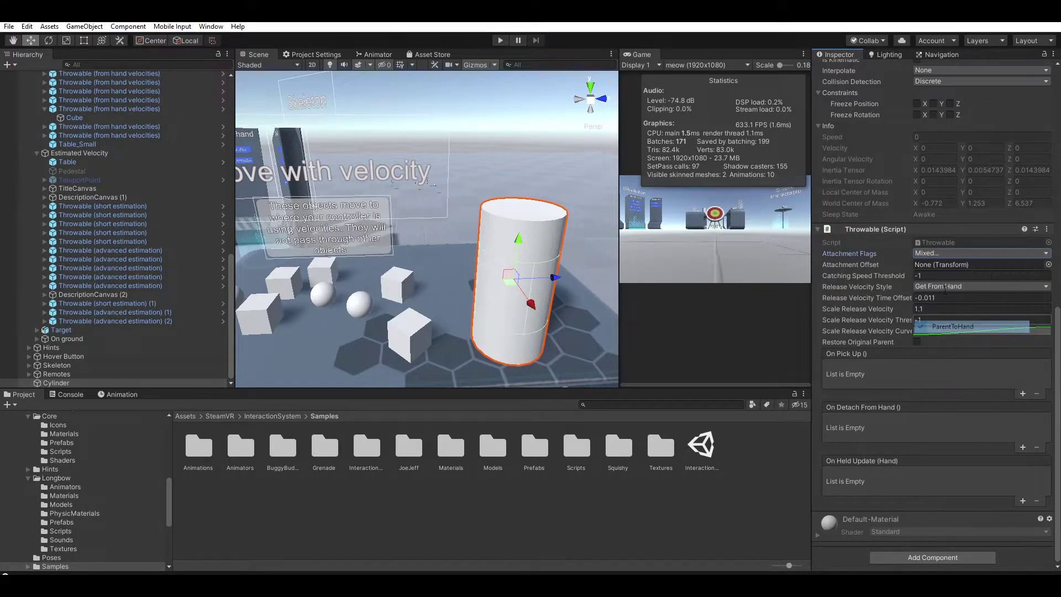
{"action": "left_click", "coordinate": [945, 253]}
{"action": "left_click", "coordinate": [939, 338]}
{"action": "left_click", "coordinate": [939, 253]}
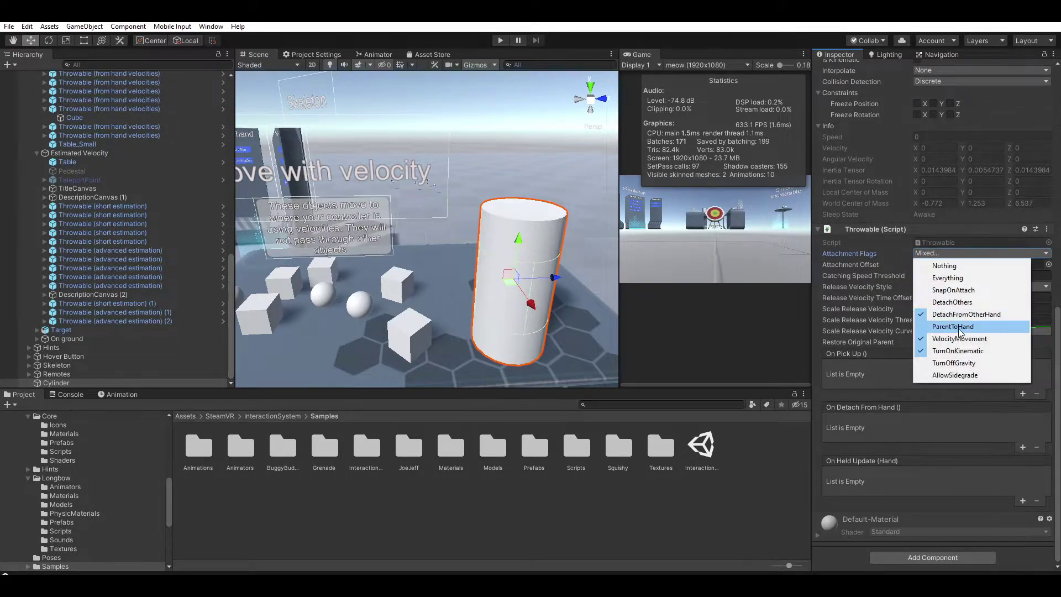
{"action": "left_click", "coordinate": [961, 351]}
{"action": "left_click", "coordinate": [950, 254]}
{"action": "left_click", "coordinate": [961, 363]}
{"action": "left_click", "coordinate": [935, 254]}
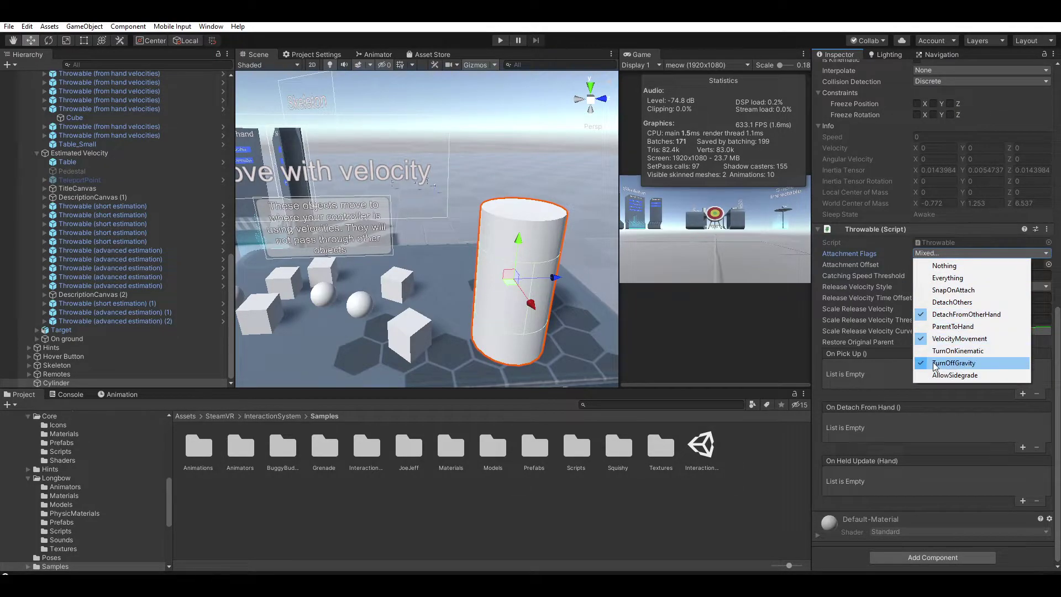
{"action": "left_click", "coordinate": [878, 250]}
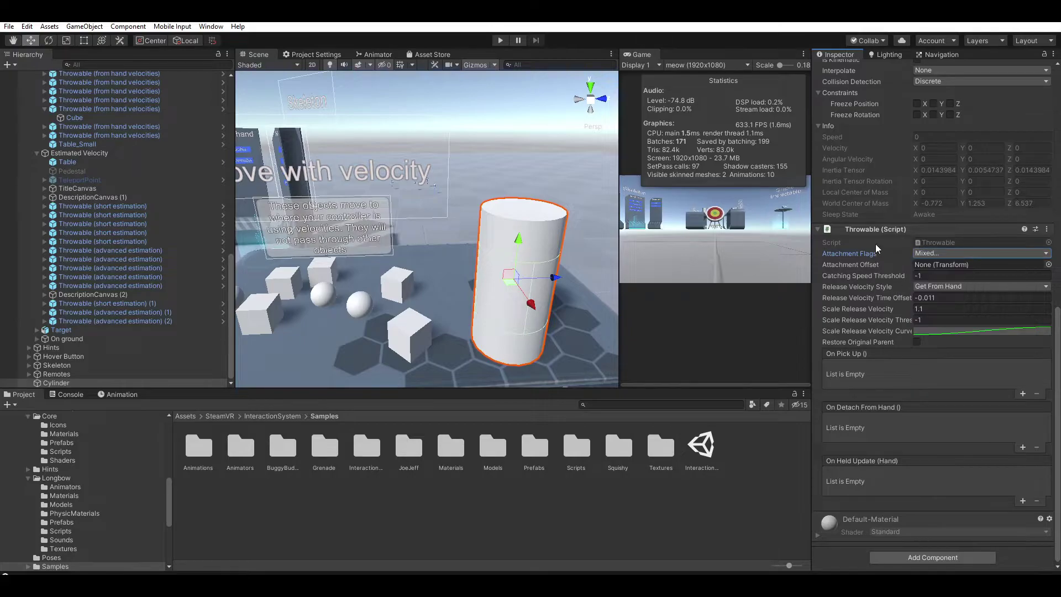
{"action": "mouse_move", "coordinate": [604, 310]}
{"action": "right_mouse_down"}
{"action": "mouse_move", "coordinate": [599, 261]}
{"action": "mouse_move", "coordinate": [489, 265]}
{"action": "mouse_move", "coordinate": [416, 95]}
{"action": "right_mouse_up"}
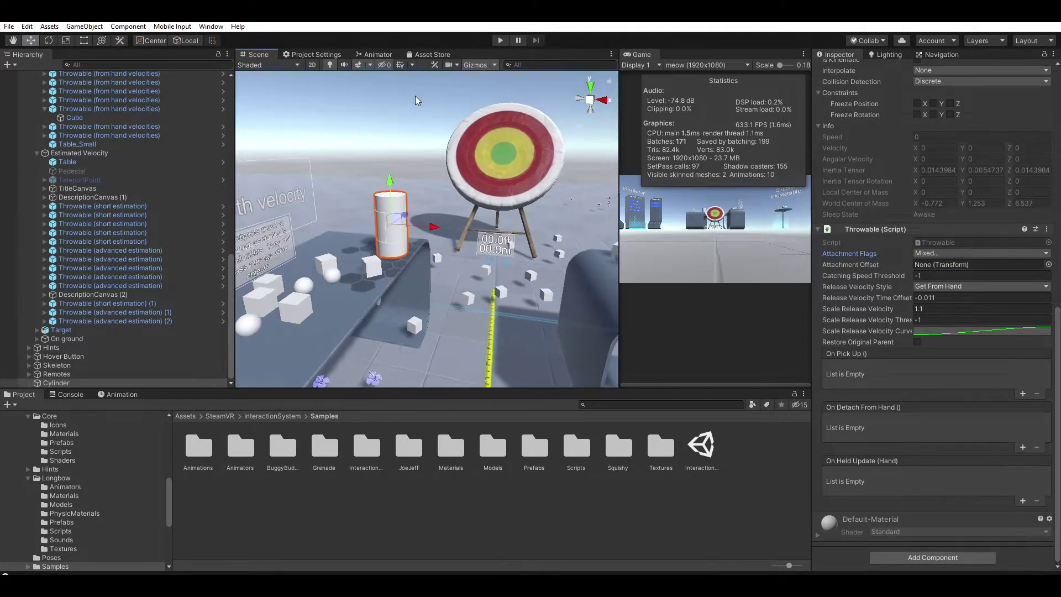
- Enter play mode to test the new throwable cylinder
{"action": "left_click", "coordinate": [500, 42]}
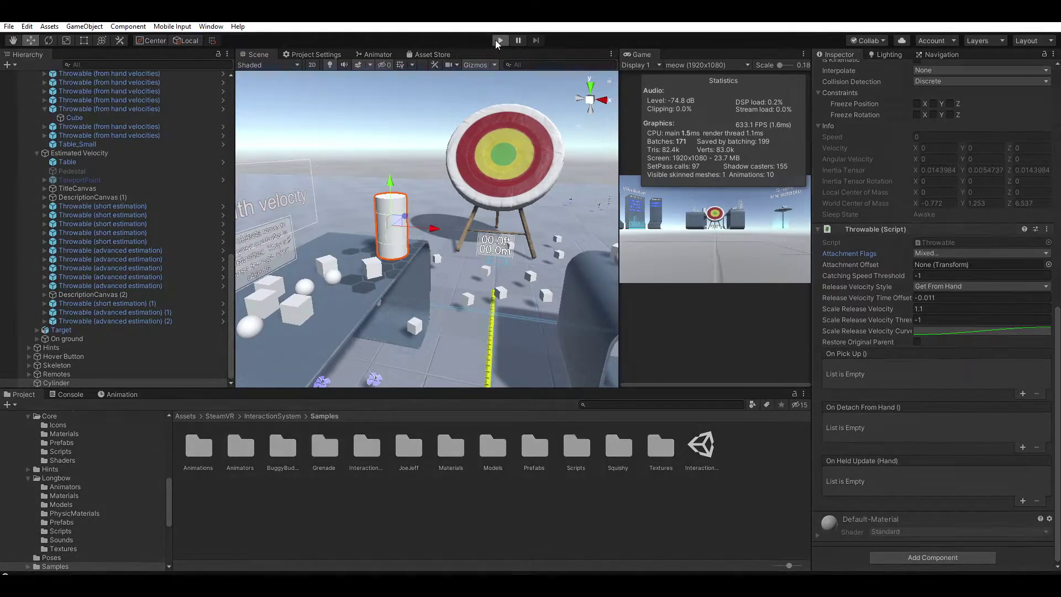